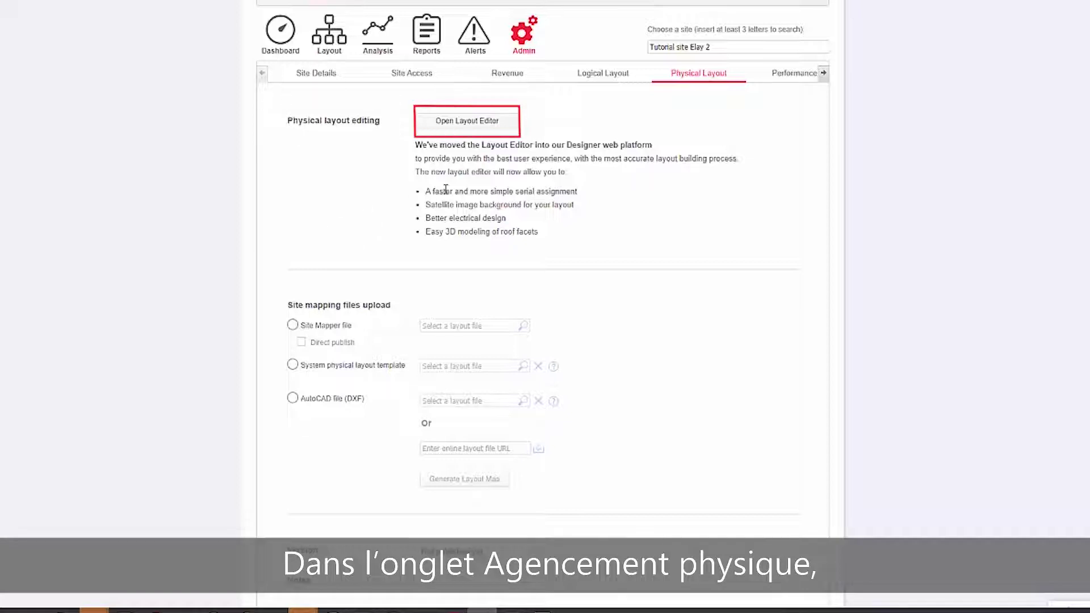
# Launch the new SolarEdge Designer layout editor from the site's Physical Layout tab.
pyautogui.click(465, 128)
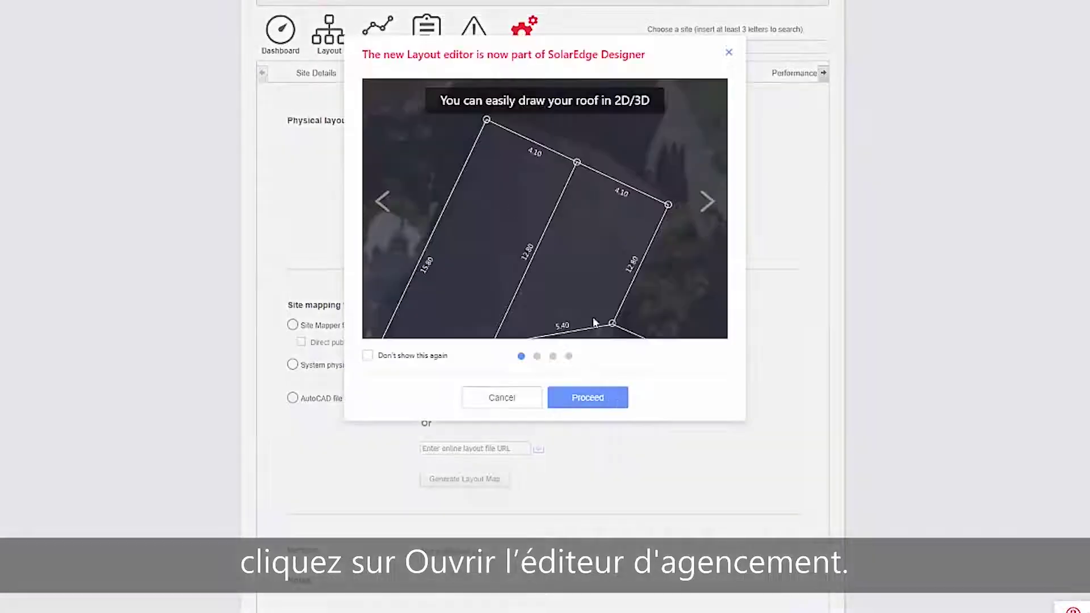
pyautogui.click(588, 398)
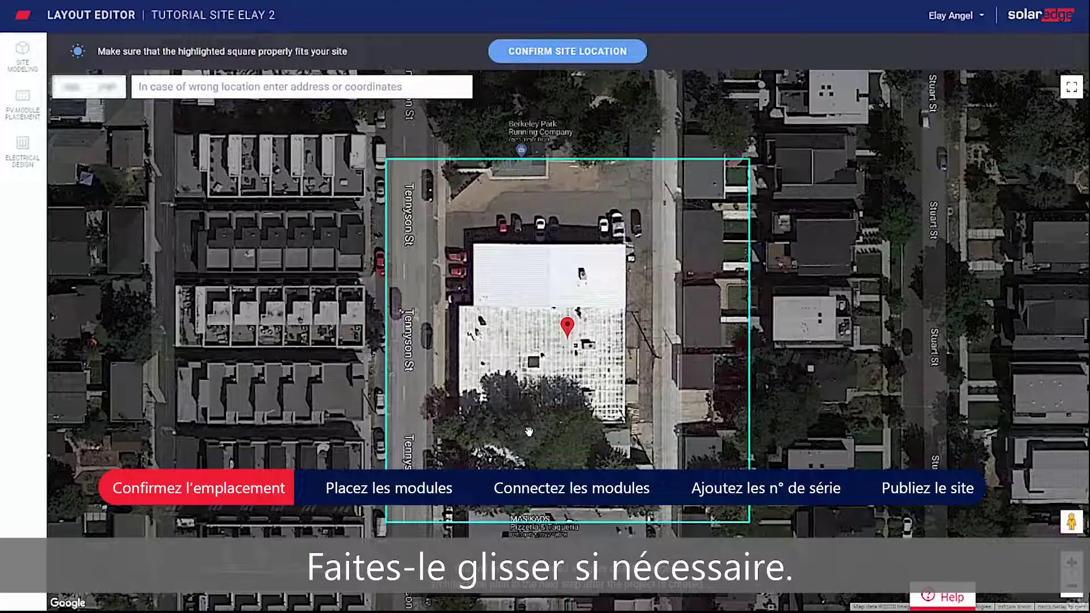
# Place the red location pin on the building's upper roof and confirm the site location.
pyautogui.moveTo(567, 328); pyautogui.dragTo(546, 265)
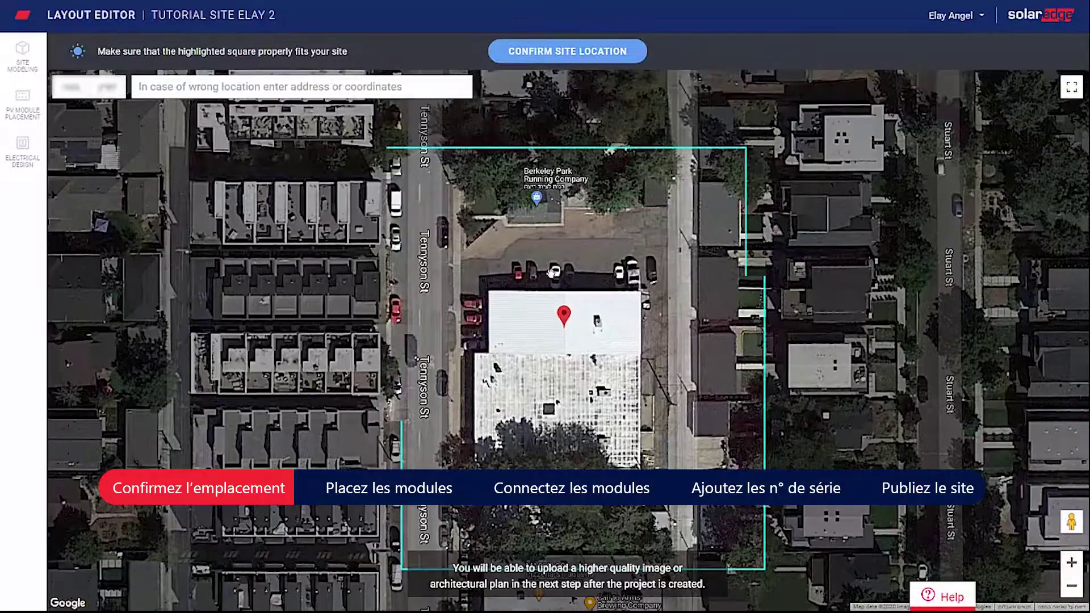
pyautogui.scroll(-2, 570, 304)
pyautogui.scroll(2, 571, 307)
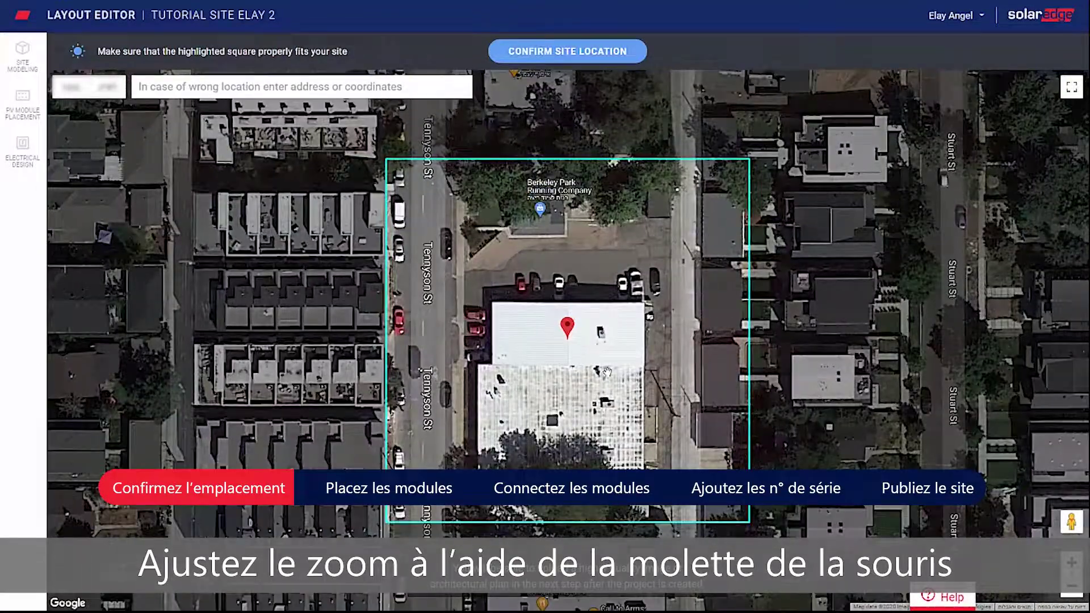
pyautogui.scroll(1, 604, 359)
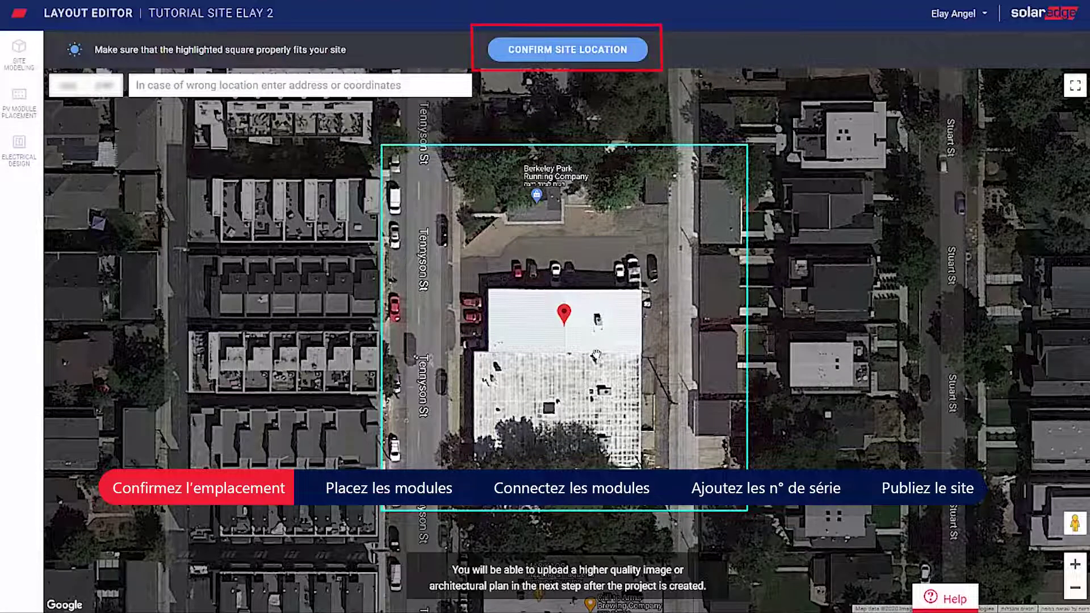
pyautogui.click(584, 49)
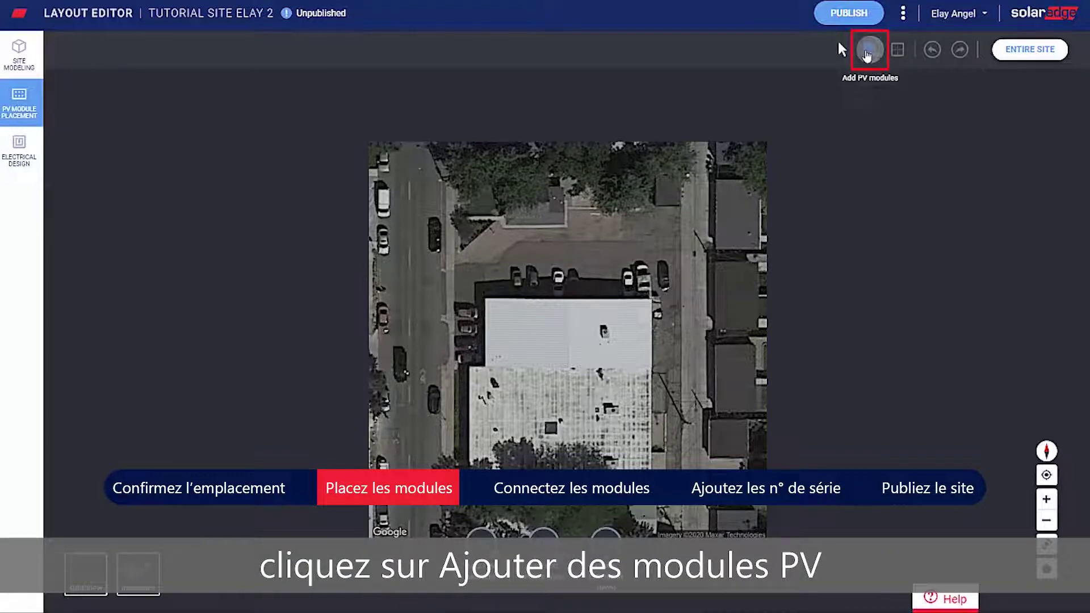
# Place a row of 12 LG325N1K-A5 (Neon 2 Black) modules across the upper roof.
pyautogui.click(868, 51)
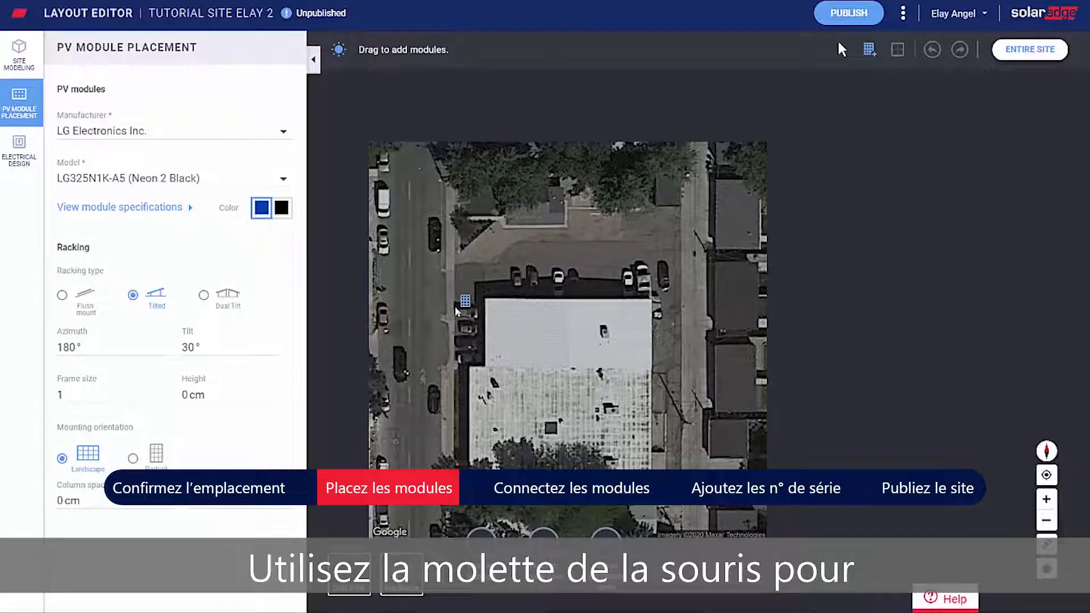
pyautogui.scroll(3, 457, 312)
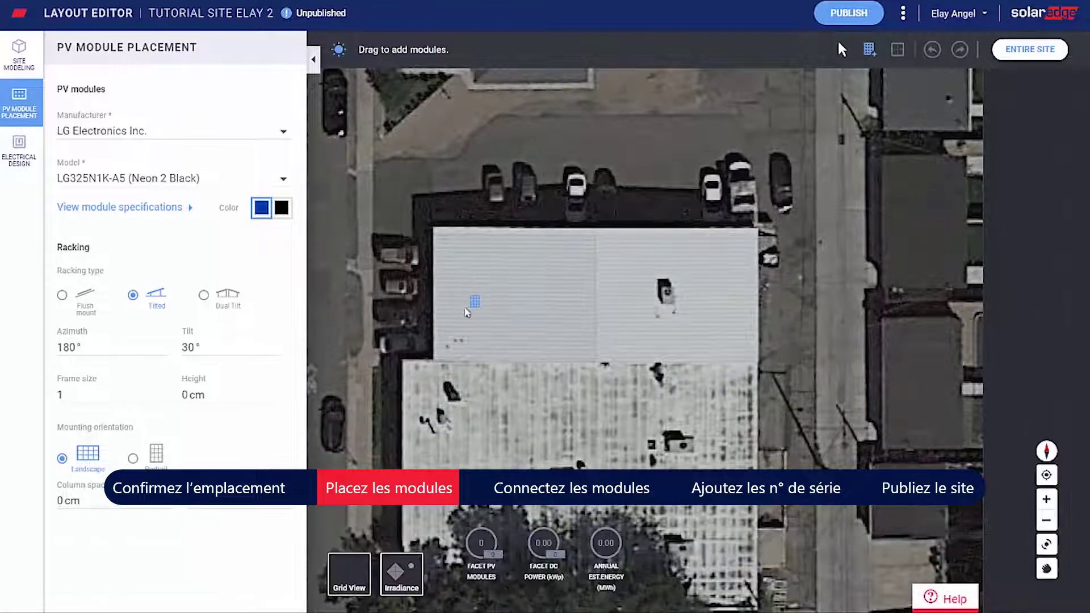
pyautogui.moveTo(465, 312); pyautogui.dragTo(579, 332)
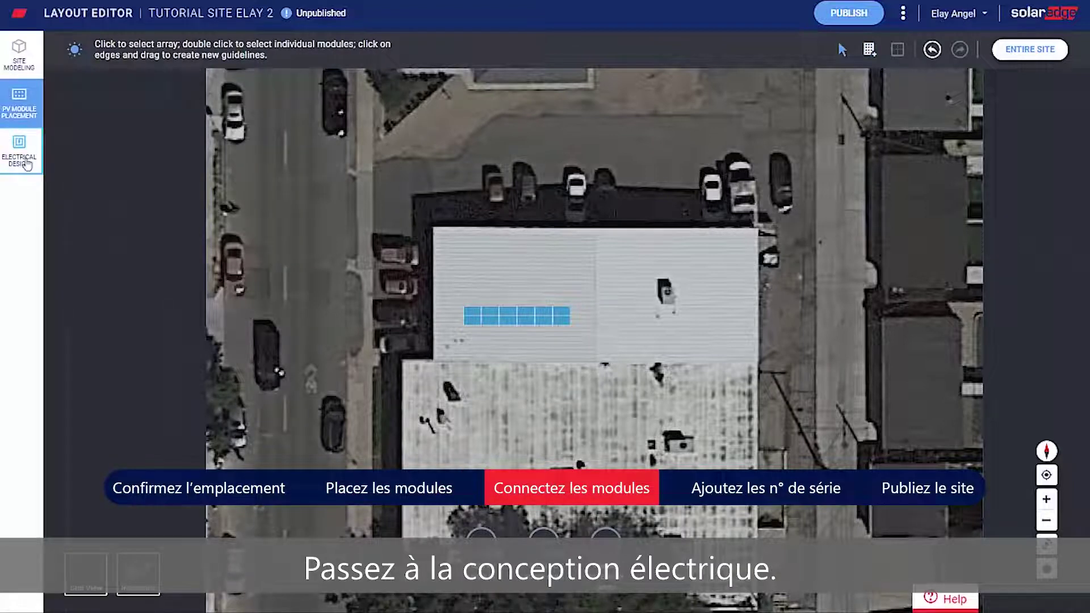
# In Electrical Design, string modules 1 to 12 together on inverter 7F223D80-5E.
pyautogui.click(23, 153)
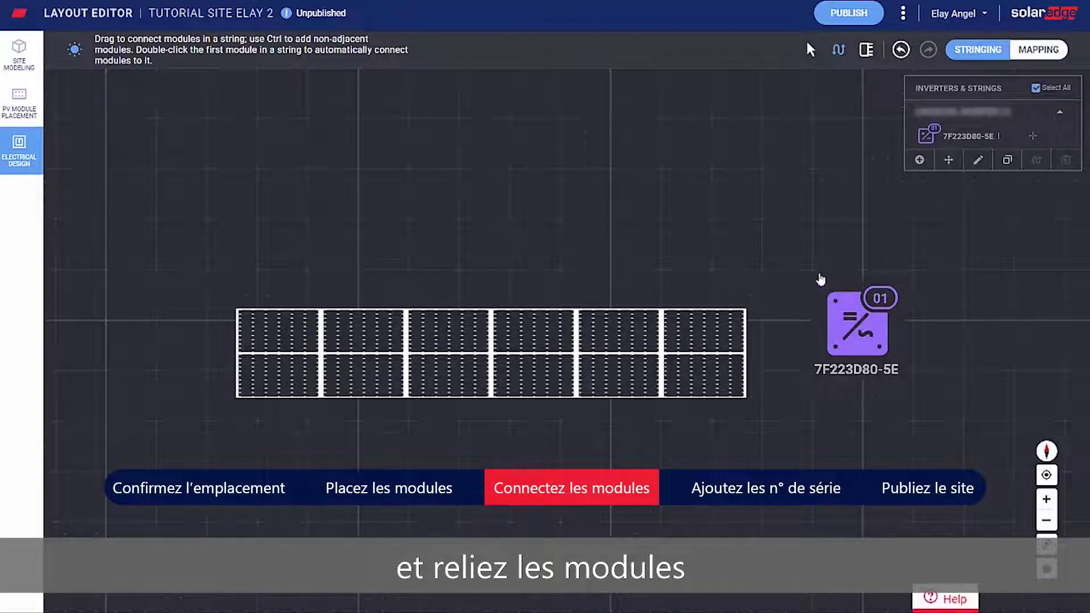
pyautogui.moveTo(360, 335)
pyautogui.mouseDown()
pyautogui.moveTo(653, 329)
pyautogui.moveTo(698, 341)
pyautogui.moveTo(691, 370)
pyautogui.moveTo(281, 369)
pyautogui.mouseUp()
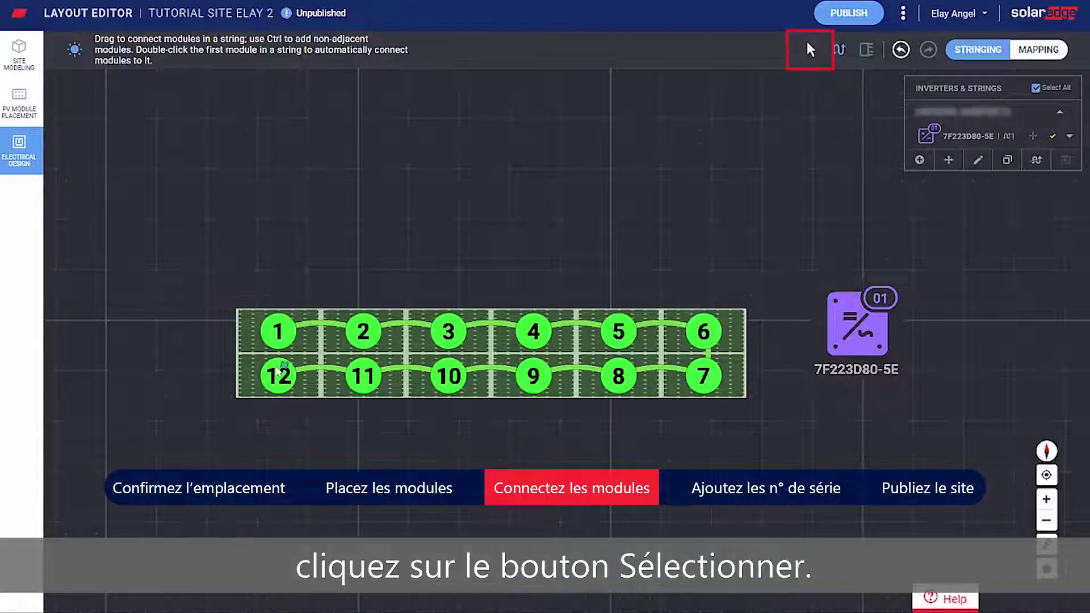
# Move inverter 7F223D80-5E to sit above the 12-module string.
pyautogui.click(812, 52)
pyautogui.click(812, 51)
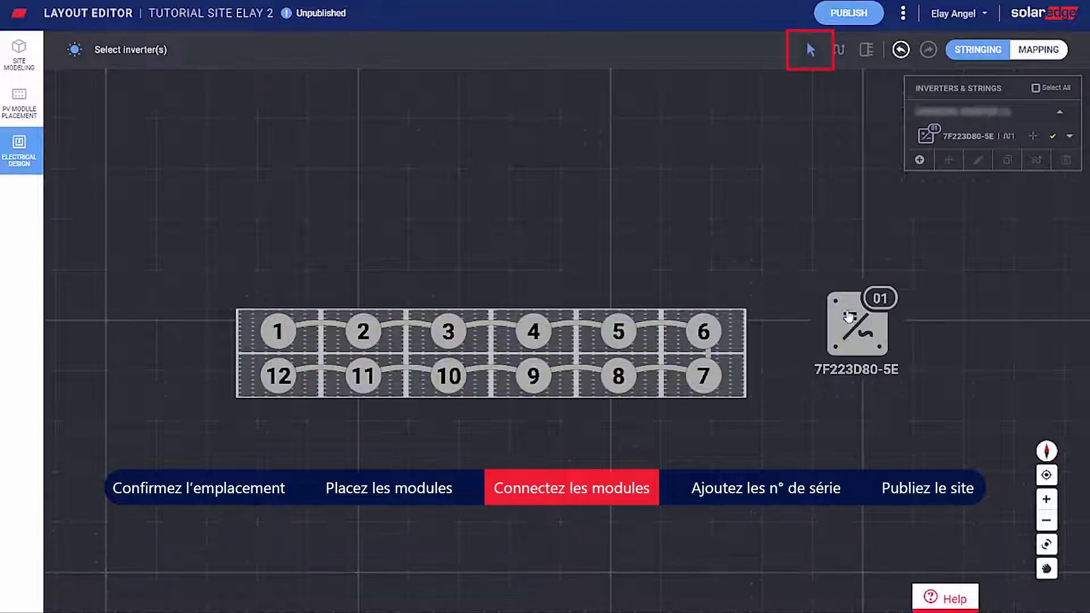
pyautogui.moveTo(801, 291); pyautogui.dragTo(467, 217)
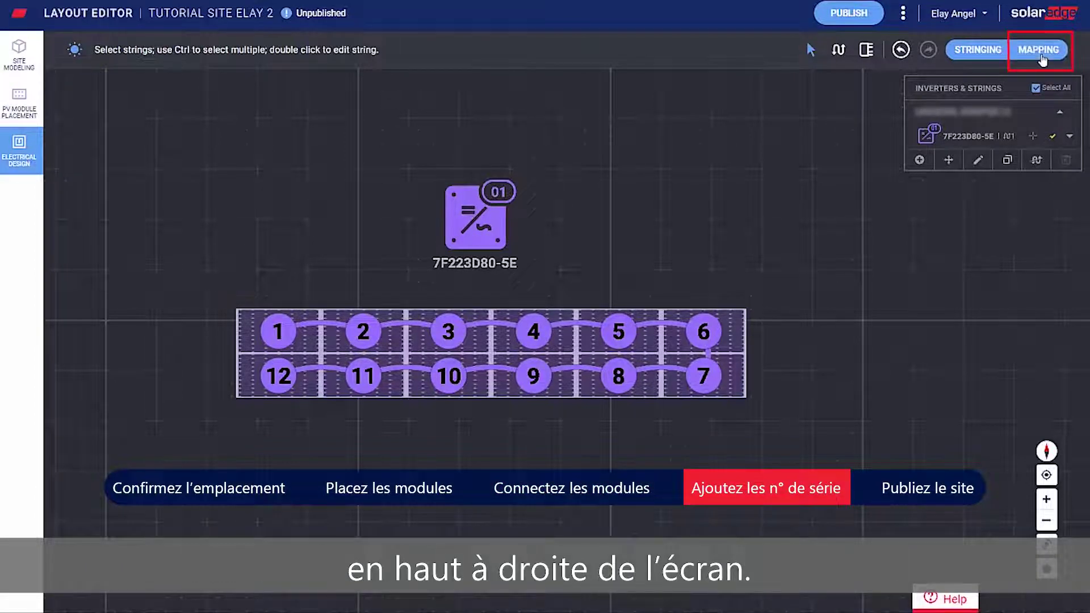
# Enter mapping mode and list the inverter's 12 optimizer serials, 0/12 assigned.
pyautogui.click(1035, 63)
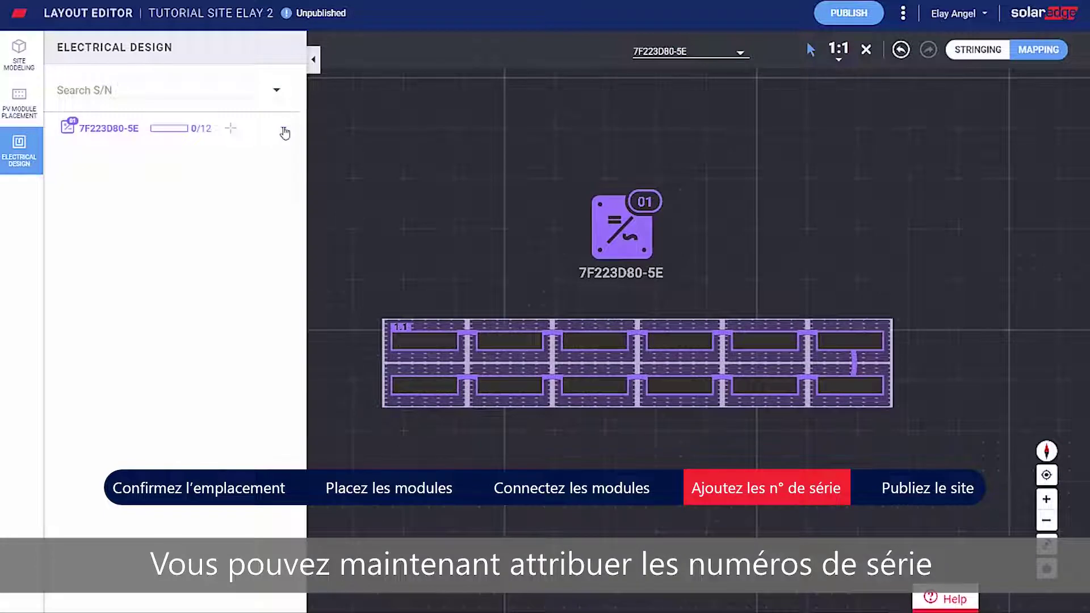
pyautogui.click(283, 129)
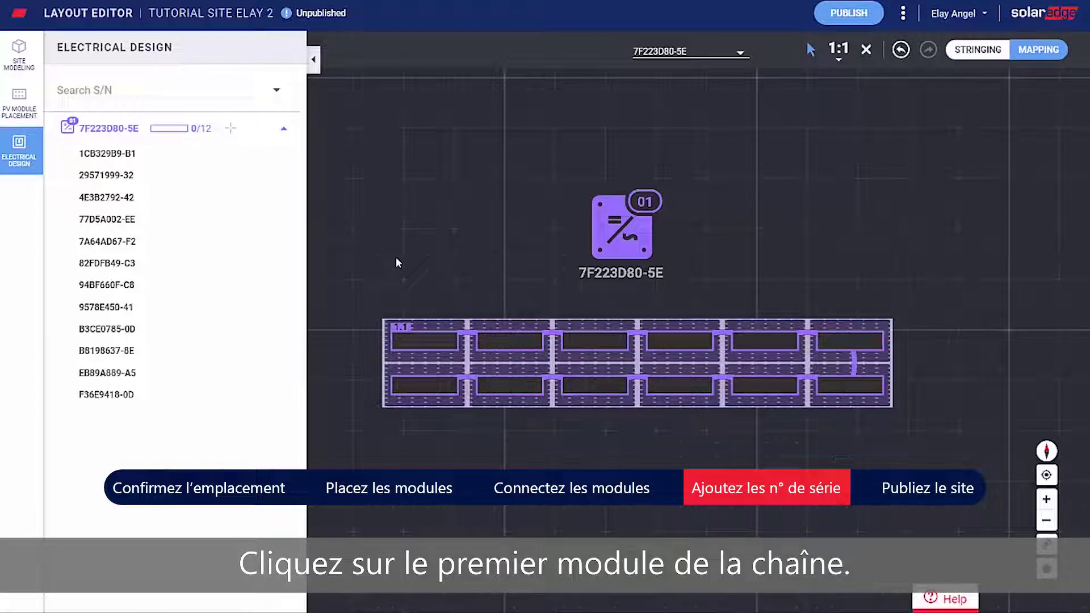
pyautogui.click(435, 344)
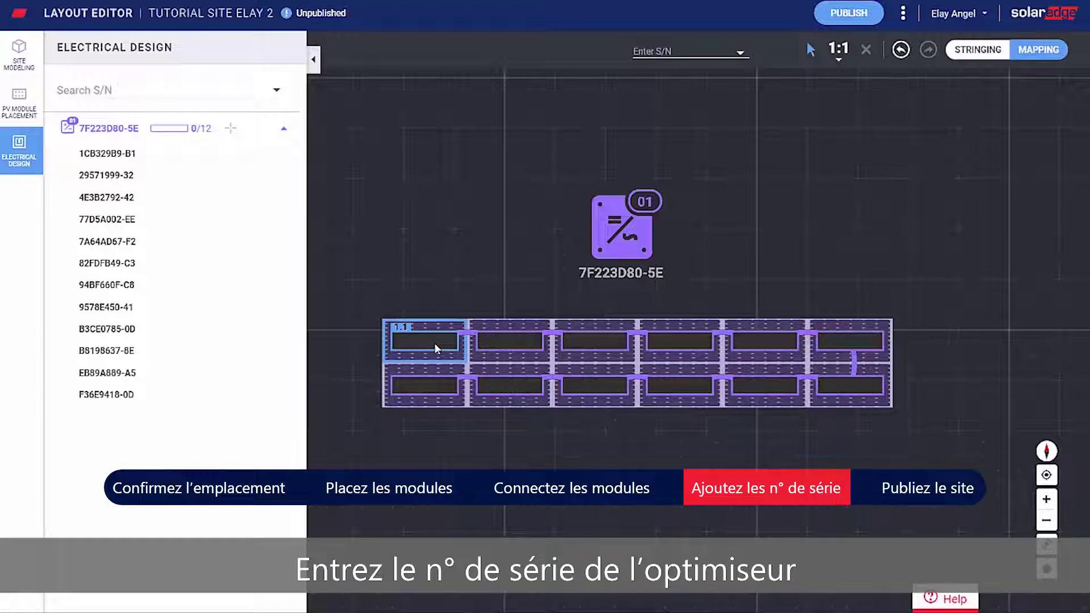
pyautogui.write('B1')
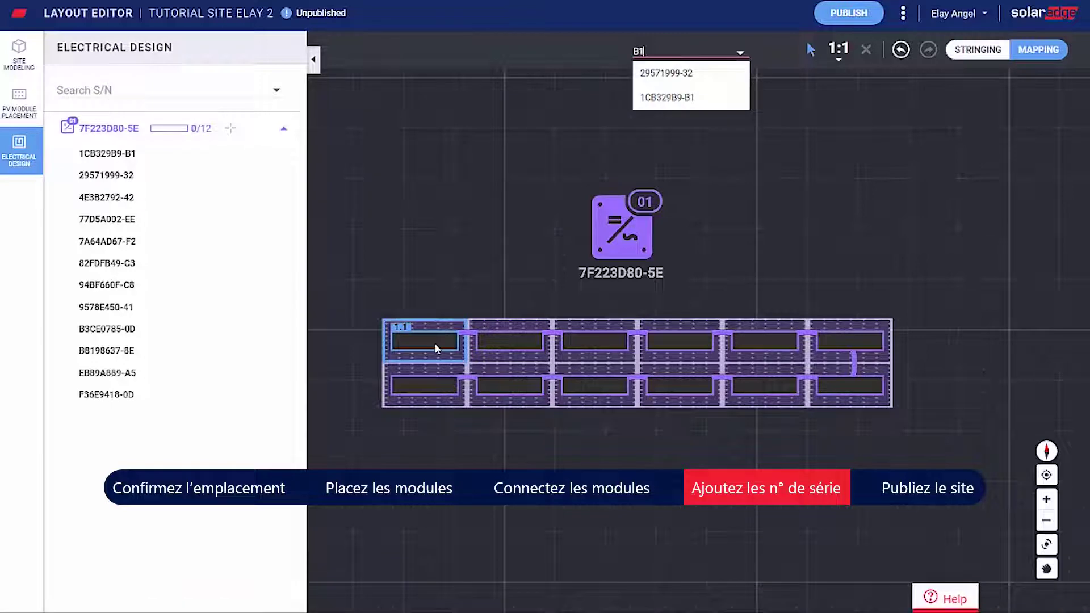
pyautogui.press('Down')
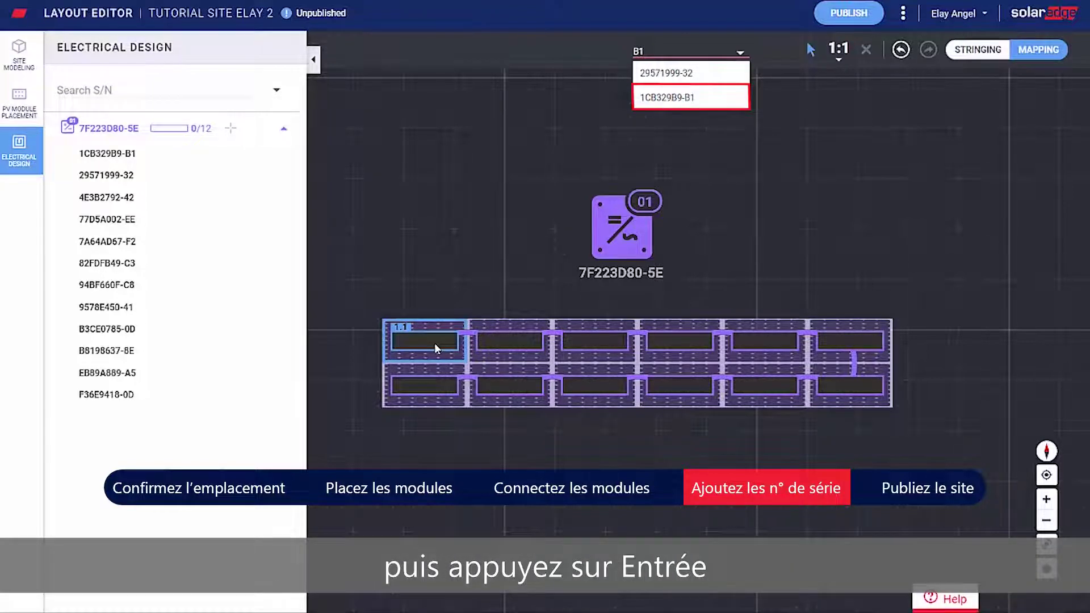
pyautogui.press('Return')
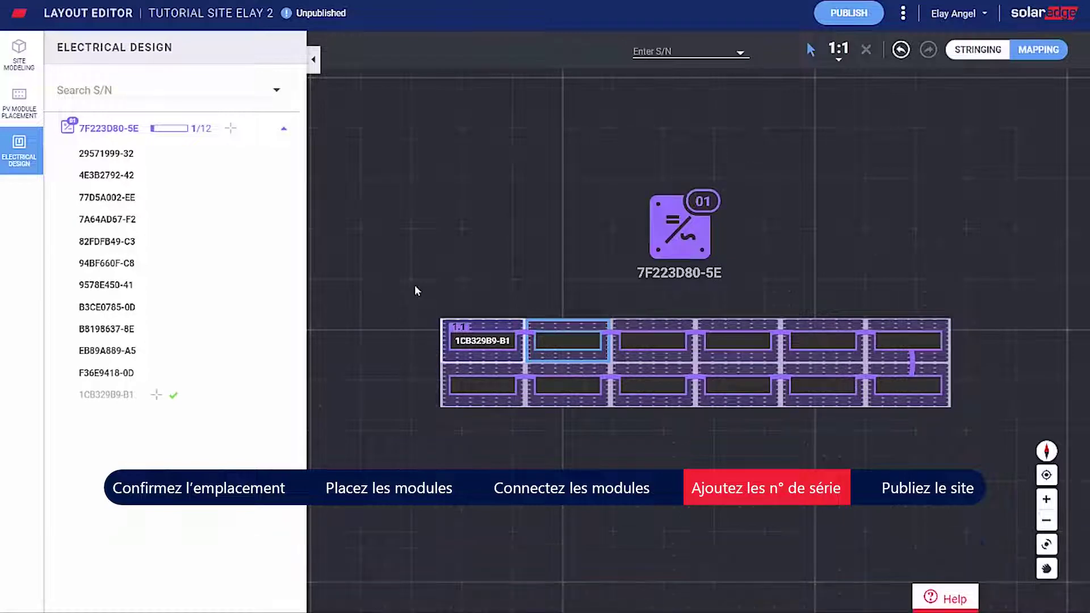
pyautogui.write('32')
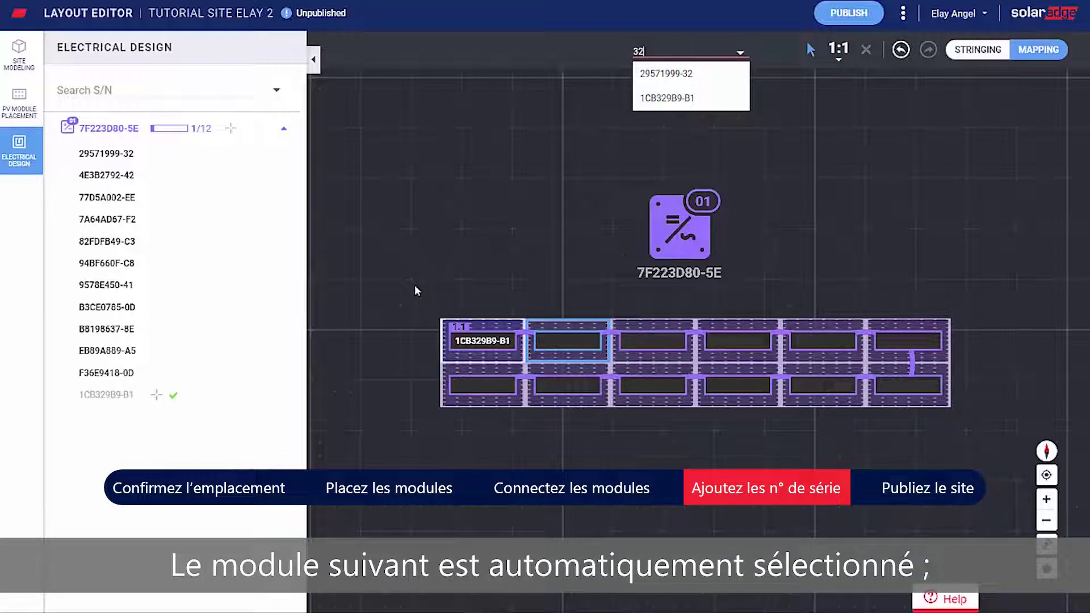
pyautogui.press('Down')
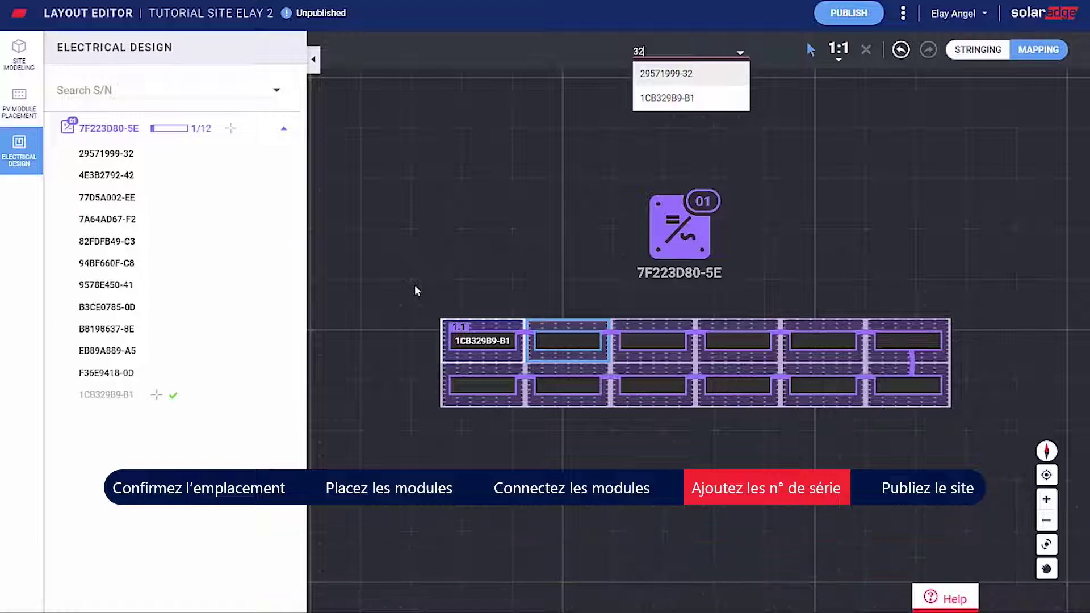
pyautogui.press('Return')
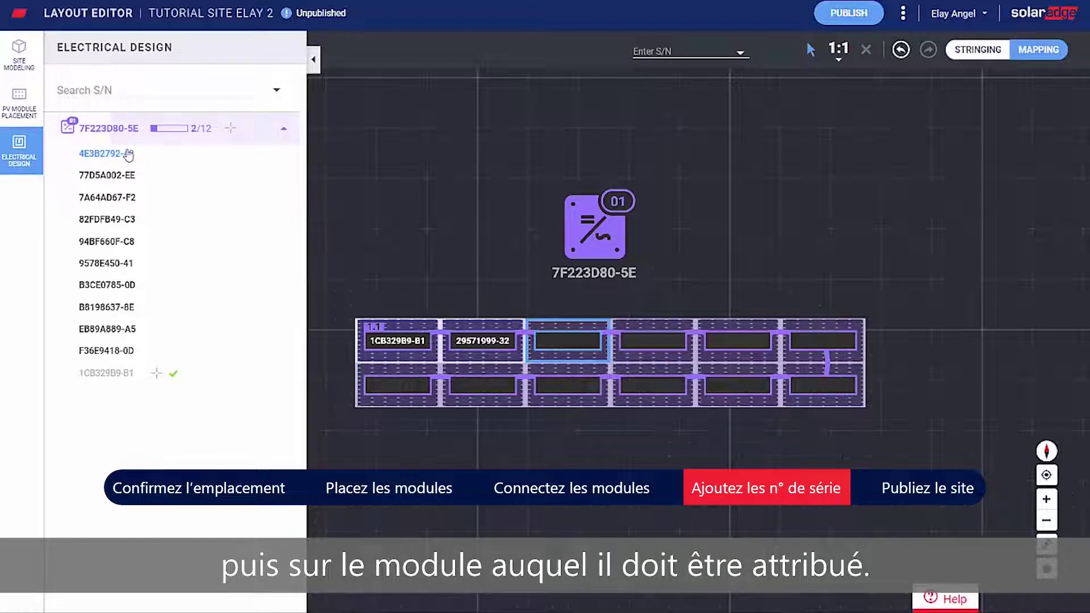
# Map 4E3B2792-42, 77D5A002-EE, 7A64AD67-F2 and 82FDFB49-C3 to the remaining top-row modules.
pyautogui.click(129, 154)
pyautogui.click(573, 351)
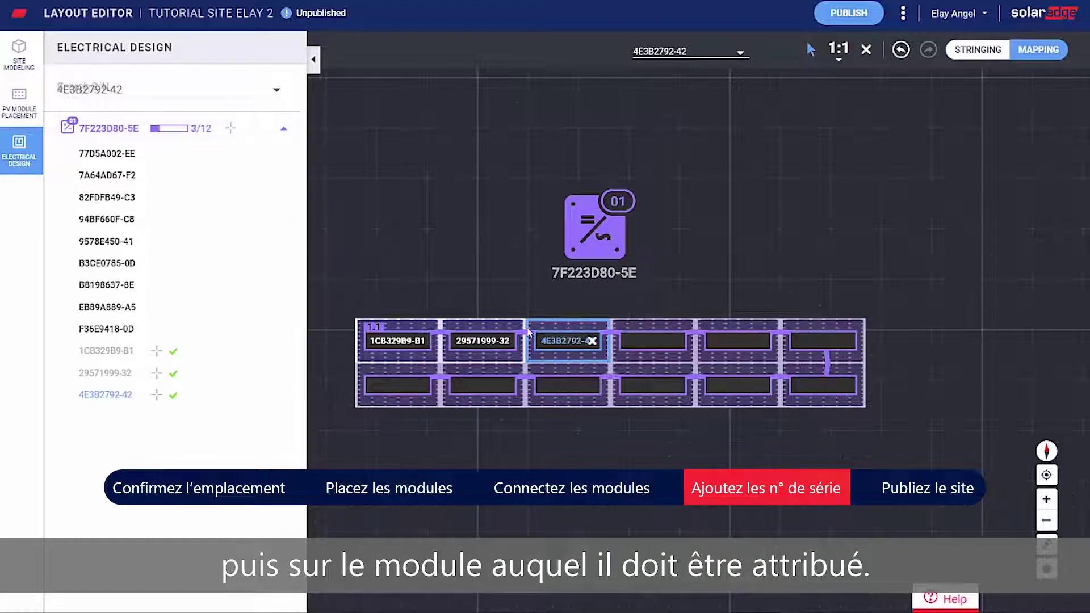
pyautogui.click(502, 274)
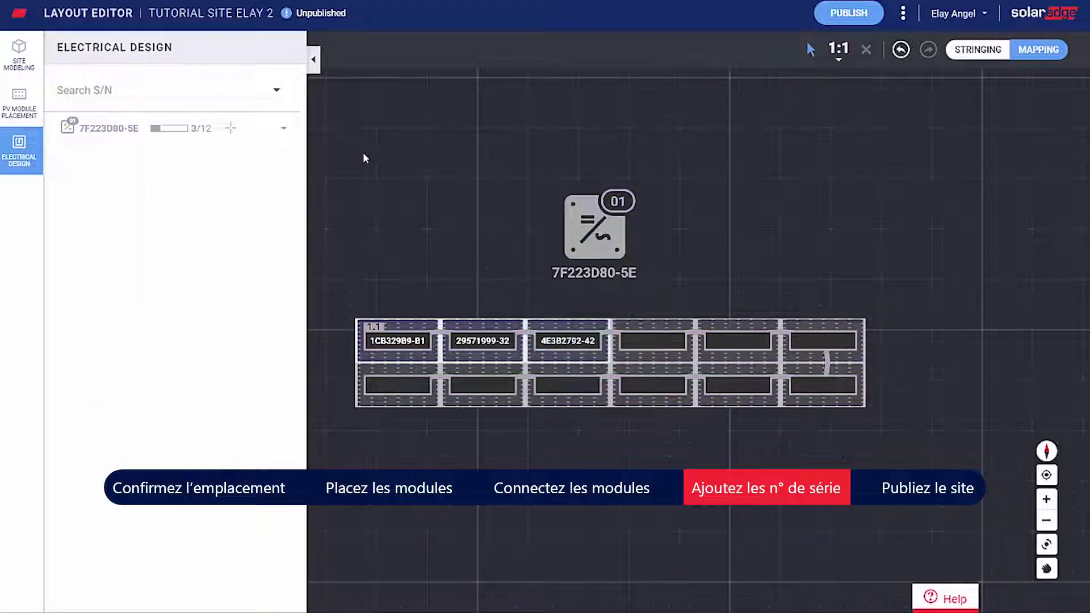
pyautogui.click(287, 131)
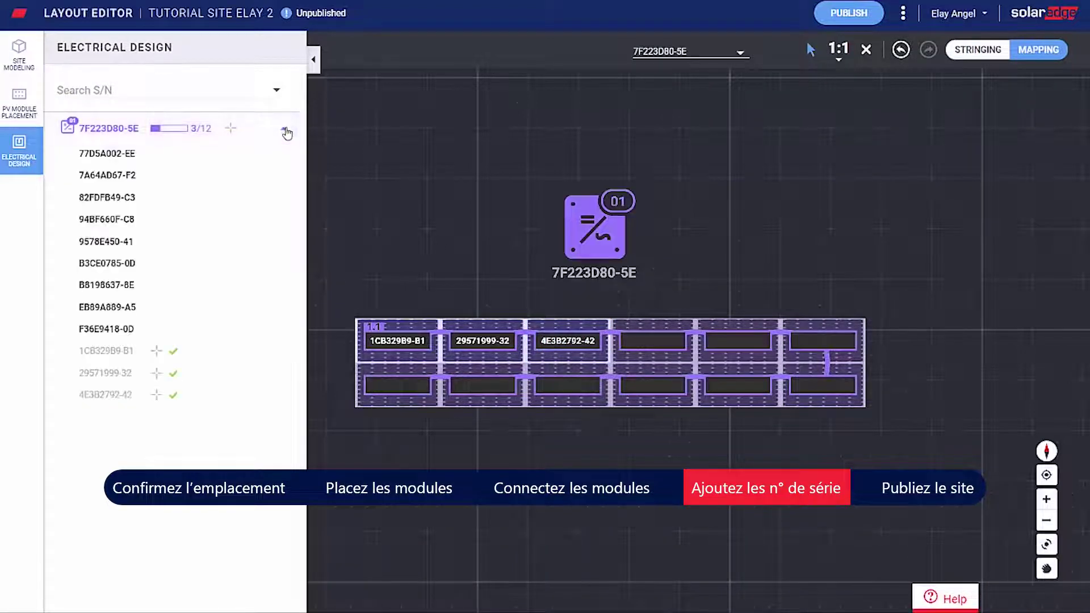
pyautogui.click(120, 153)
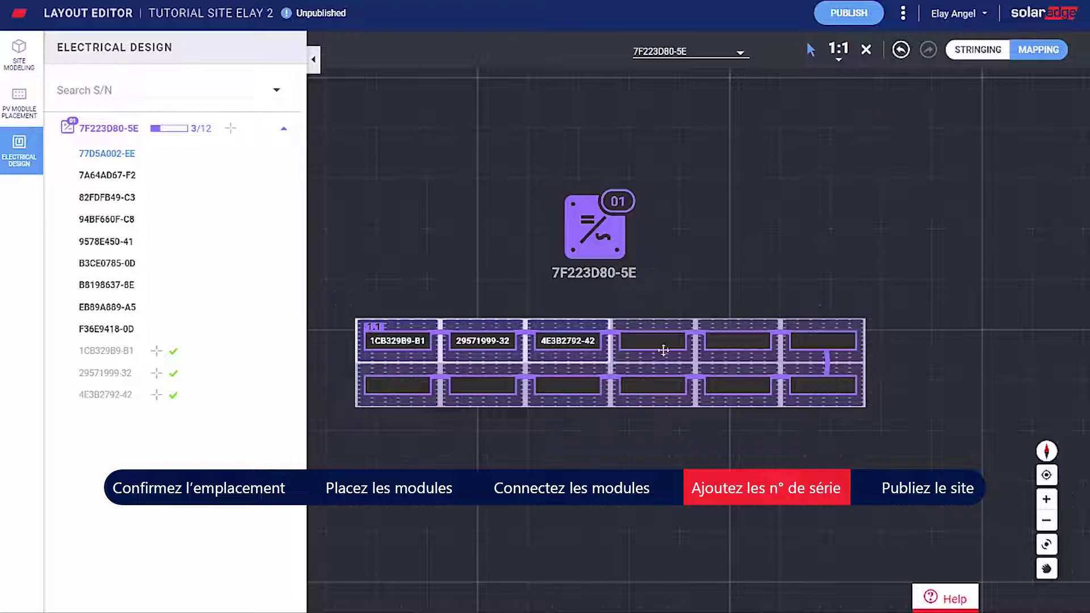
pyautogui.click(657, 345)
pyautogui.click(740, 341)
pyautogui.click(823, 341)
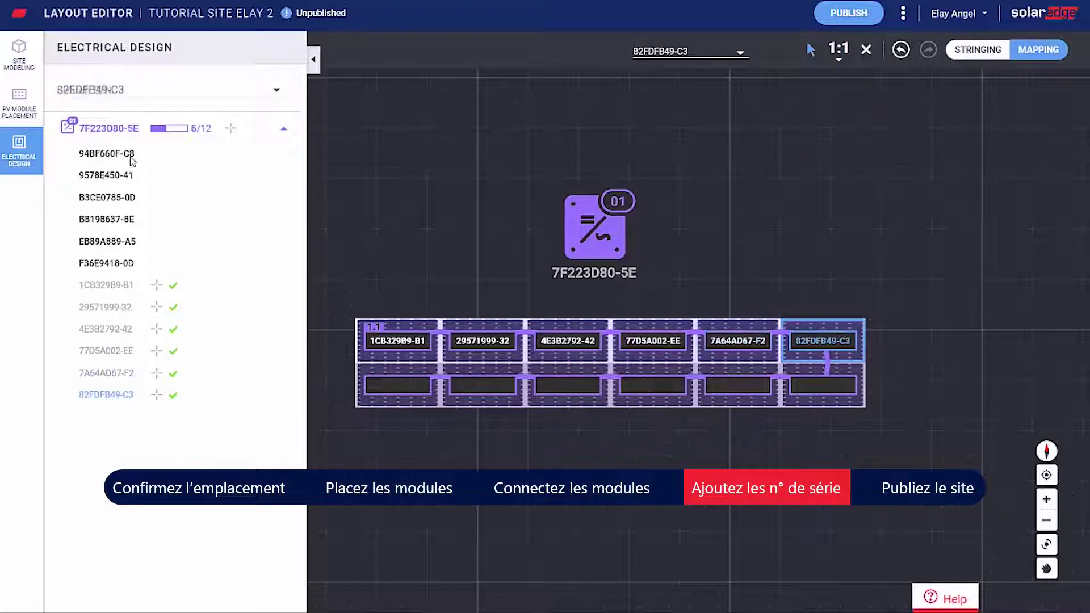
# Map the six bottom-row serials, 94BF660F-C8 through F36E9418-0D, reaching 12/12, then publish.
pyautogui.click(106, 153)
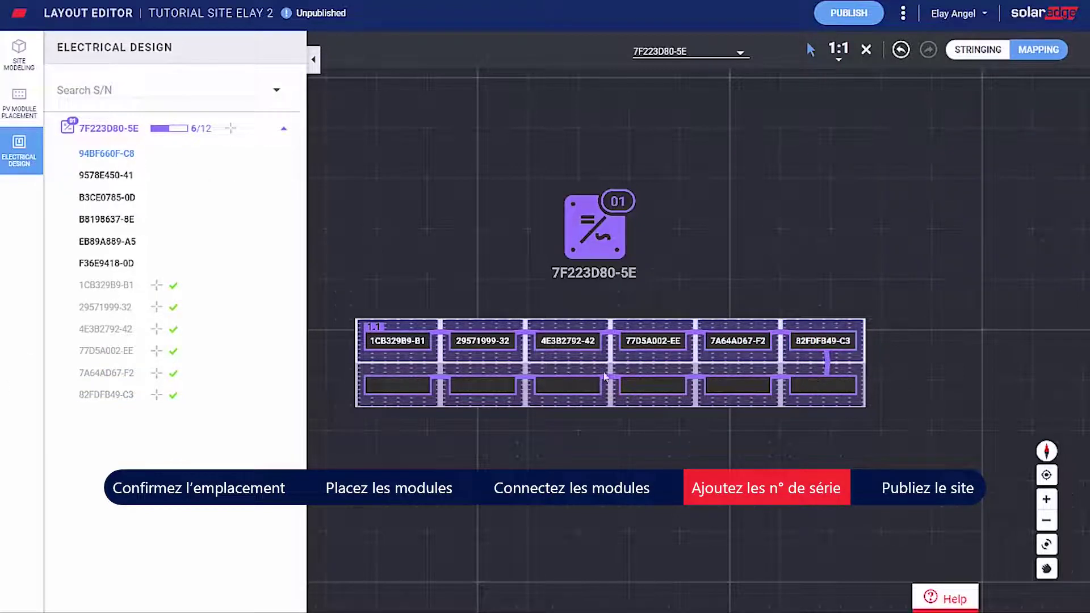
pyautogui.click(738, 385)
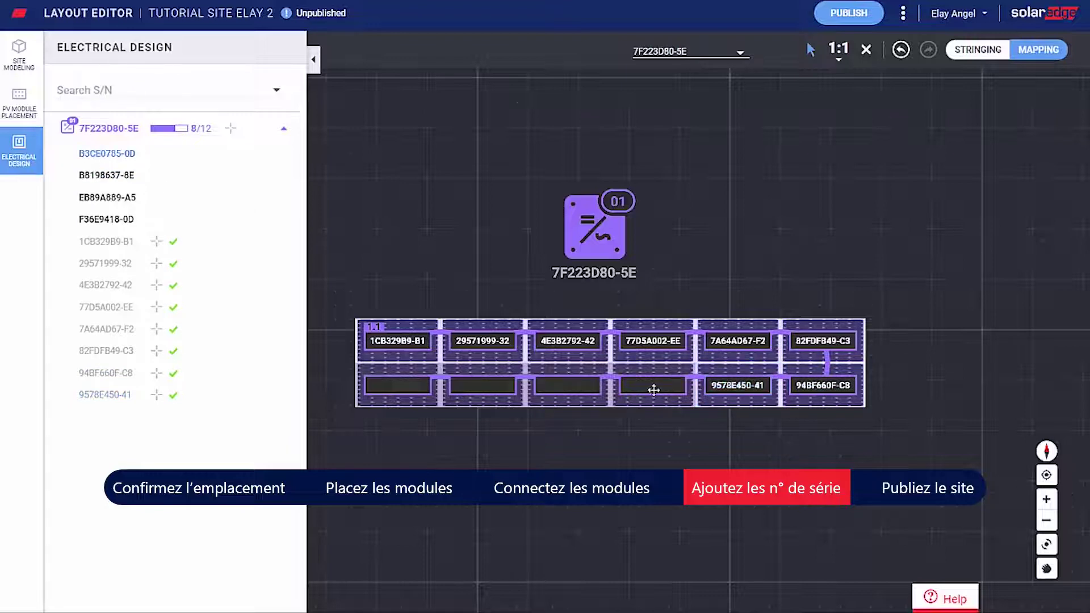
pyautogui.click(653, 385)
pyautogui.click(550, 396)
pyautogui.click(483, 386)
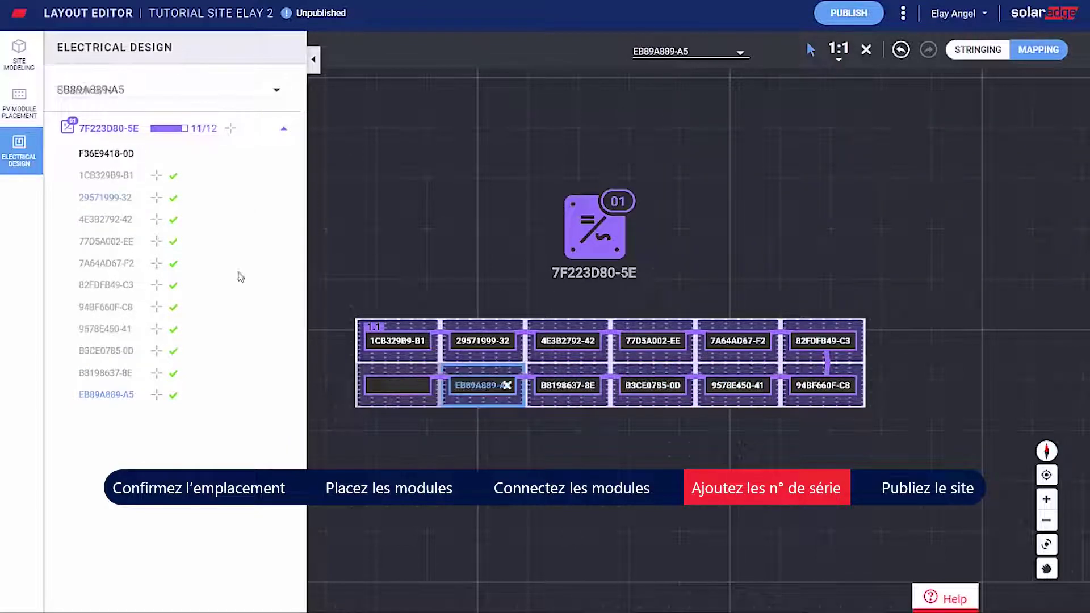
pyautogui.click(375, 392)
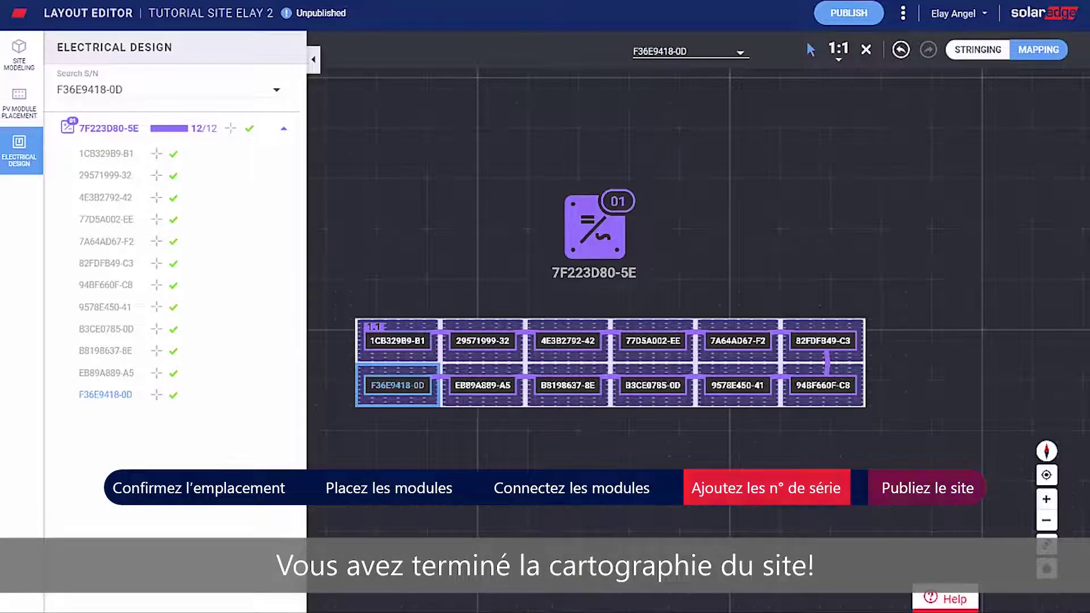
pyautogui.click(869, 15)
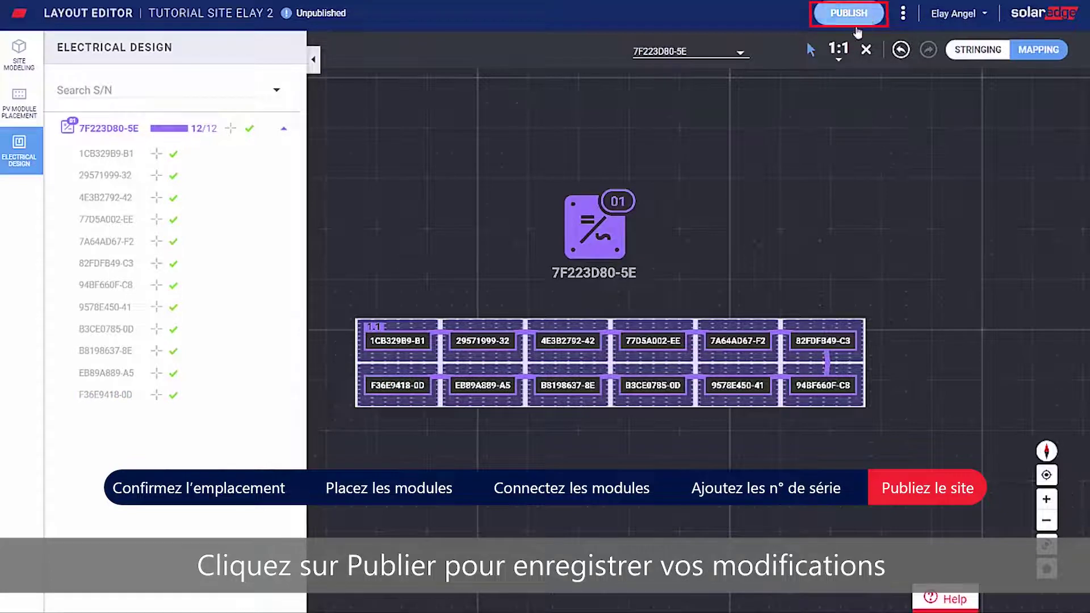